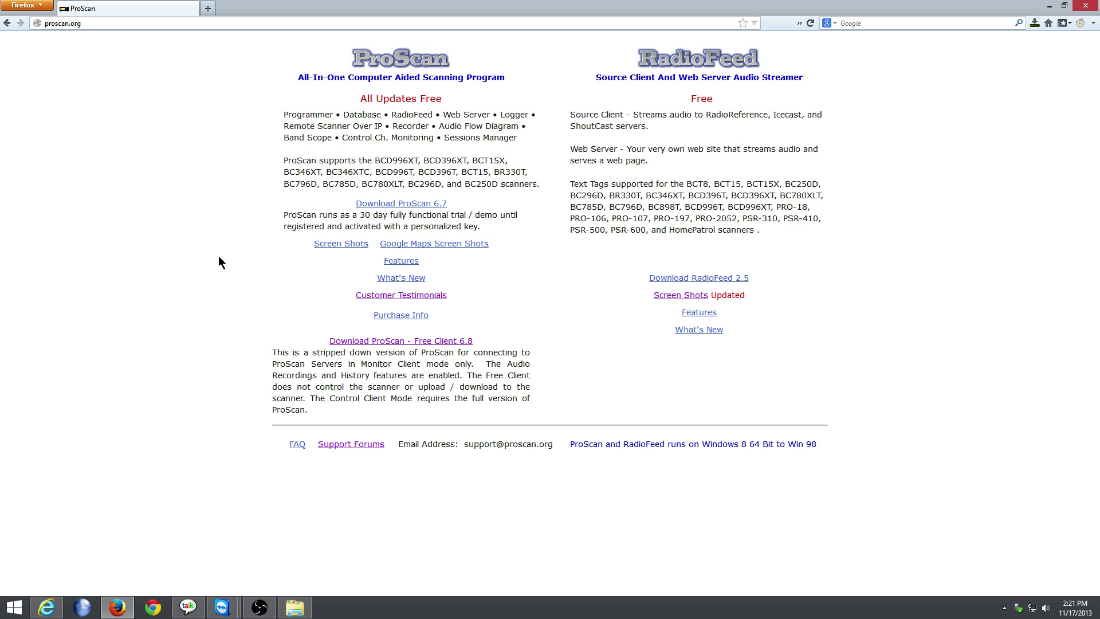
Step: Save ProScan_Client_6_8.zip from proscan.org into Downloads and show the recent downloads list
left_click_drag(489, 341, 318, 342)
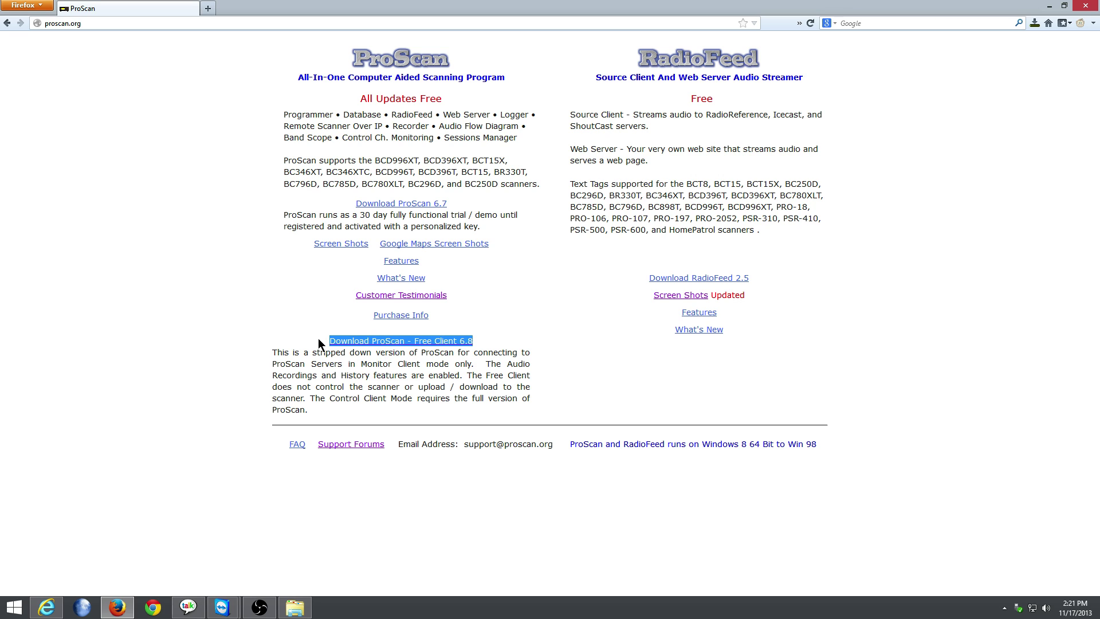
left_click(439, 347)
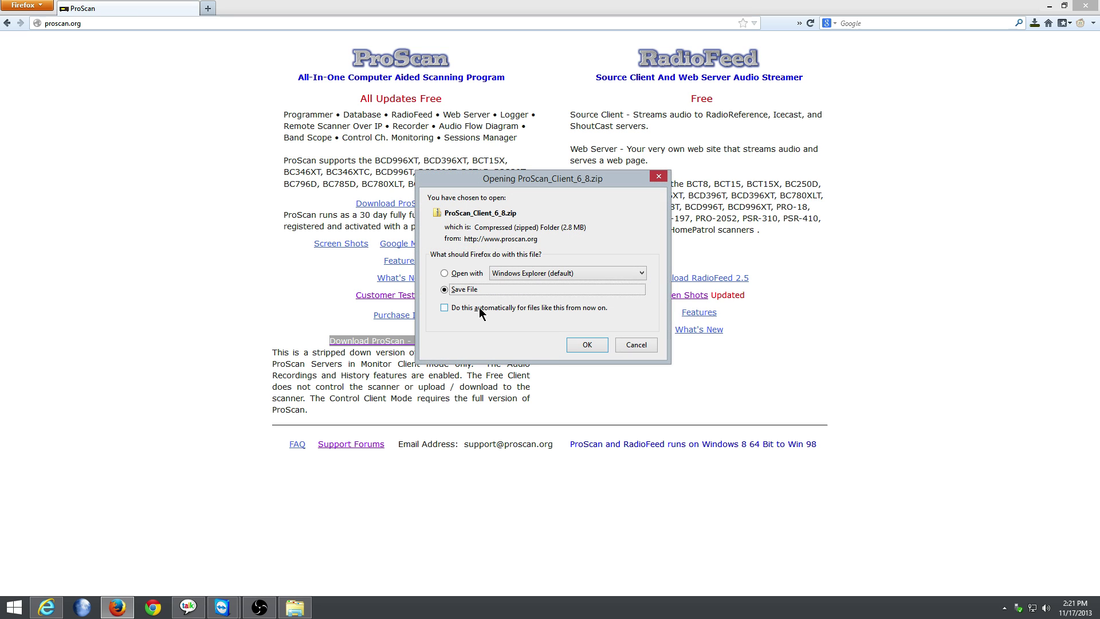
left_click(587, 344)
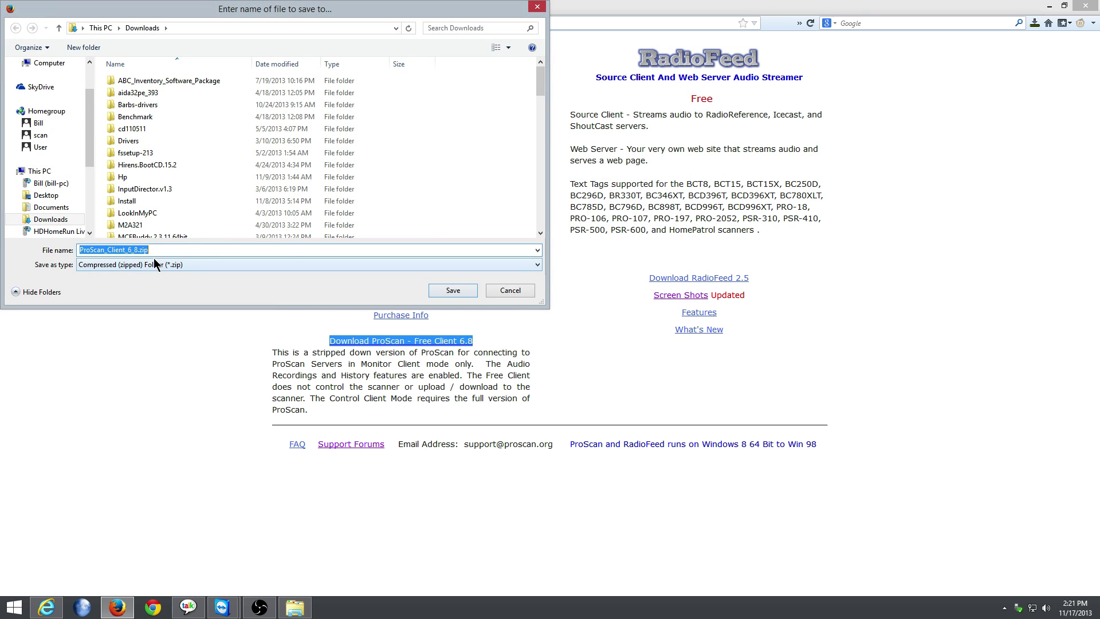
left_click(525, 290)
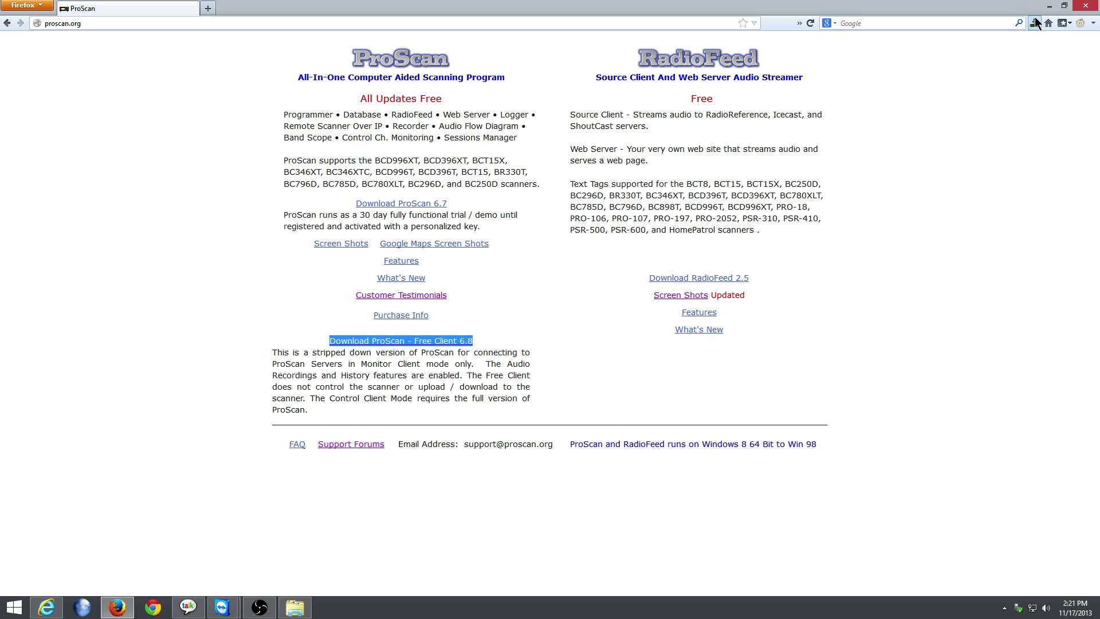
left_click(1035, 23)
Step: Open the downloaded zip and run the ProScan_Client_6_8.exe installer inside it
left_click(768, 165)
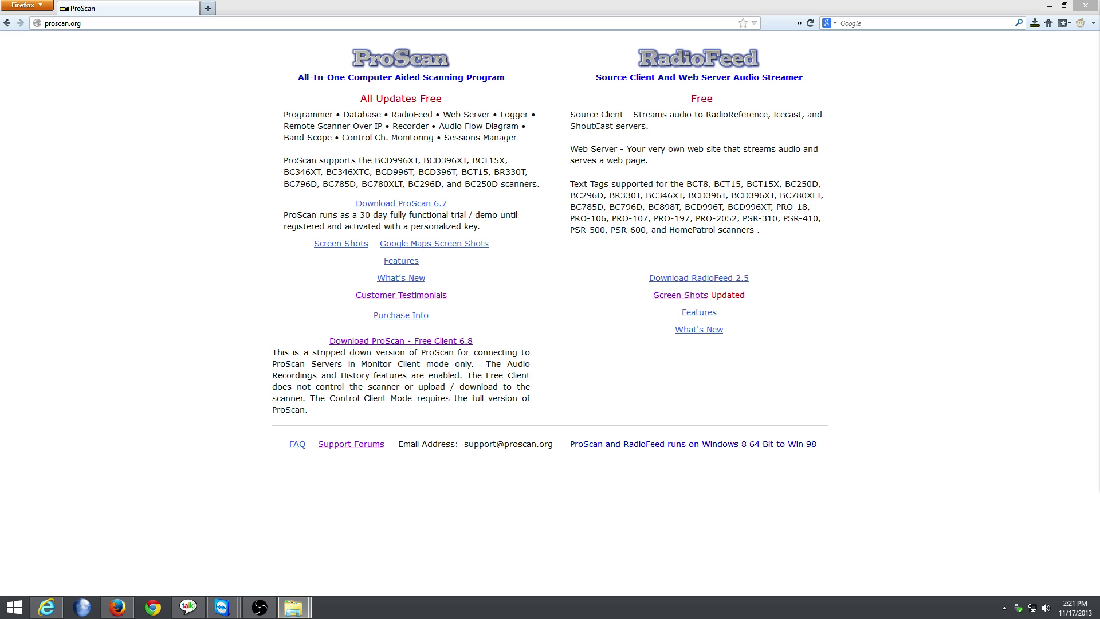
left_click_drag(745, 27, 438, 26)
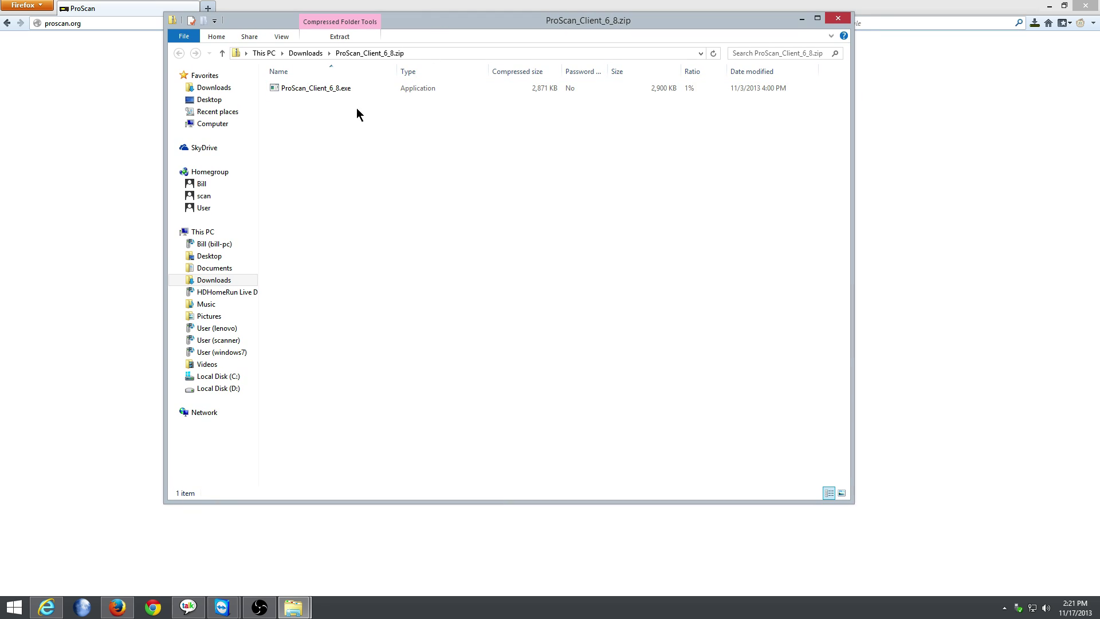
left_click(325, 91)
left_click(325, 91)
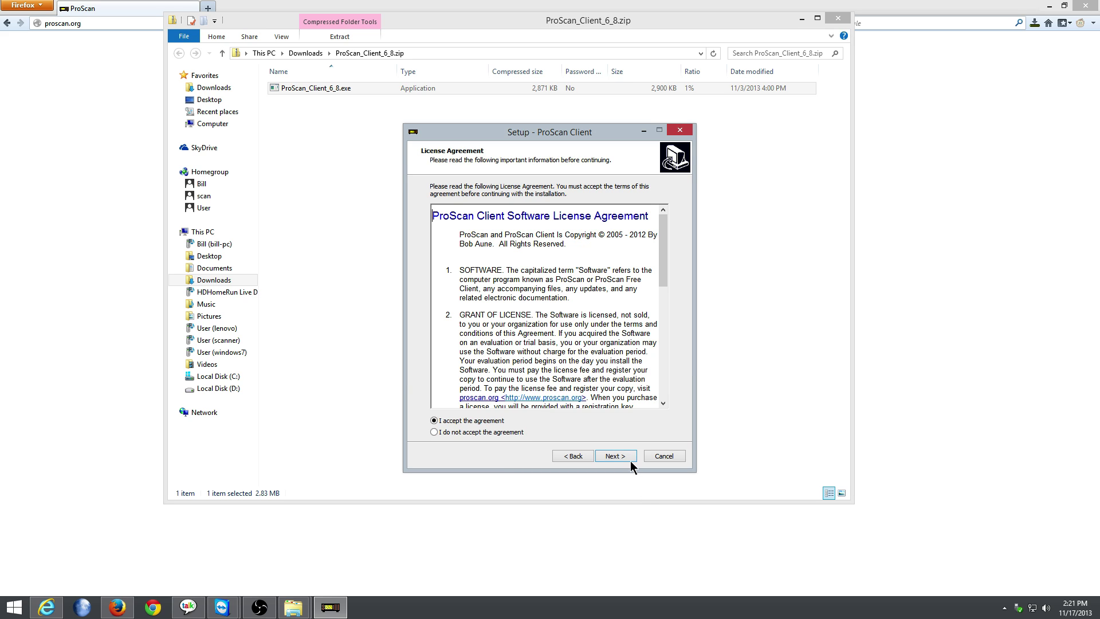
Step: Accept the license, keep default folders and desktop icon, install, and launch ProScan Client
left_click(630, 457)
left_click(624, 400)
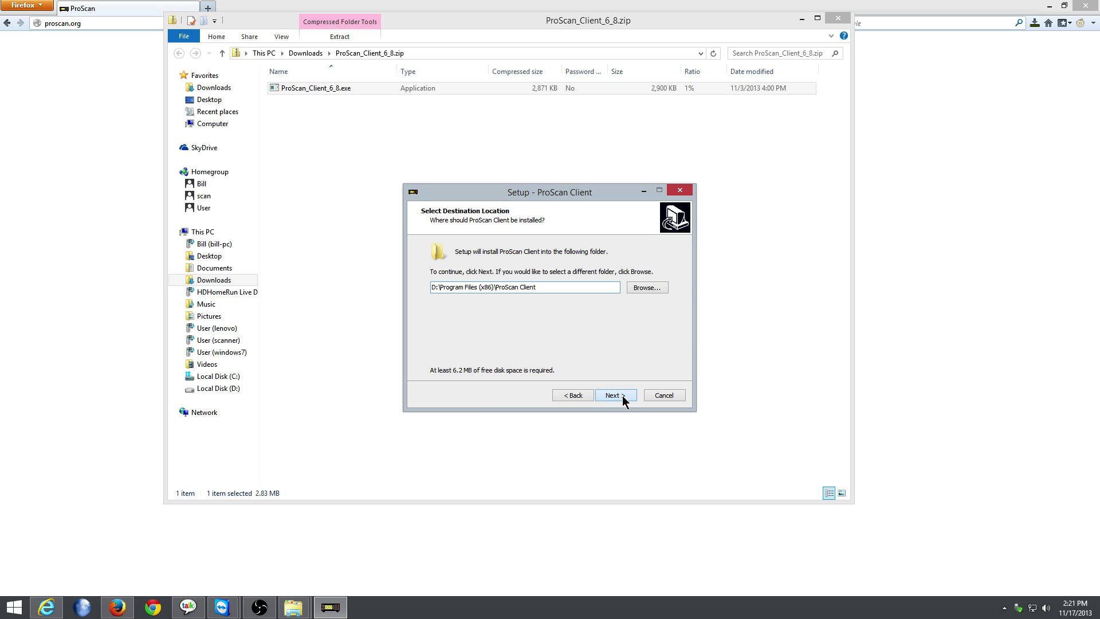
left_click(623, 397)
left_click(623, 398)
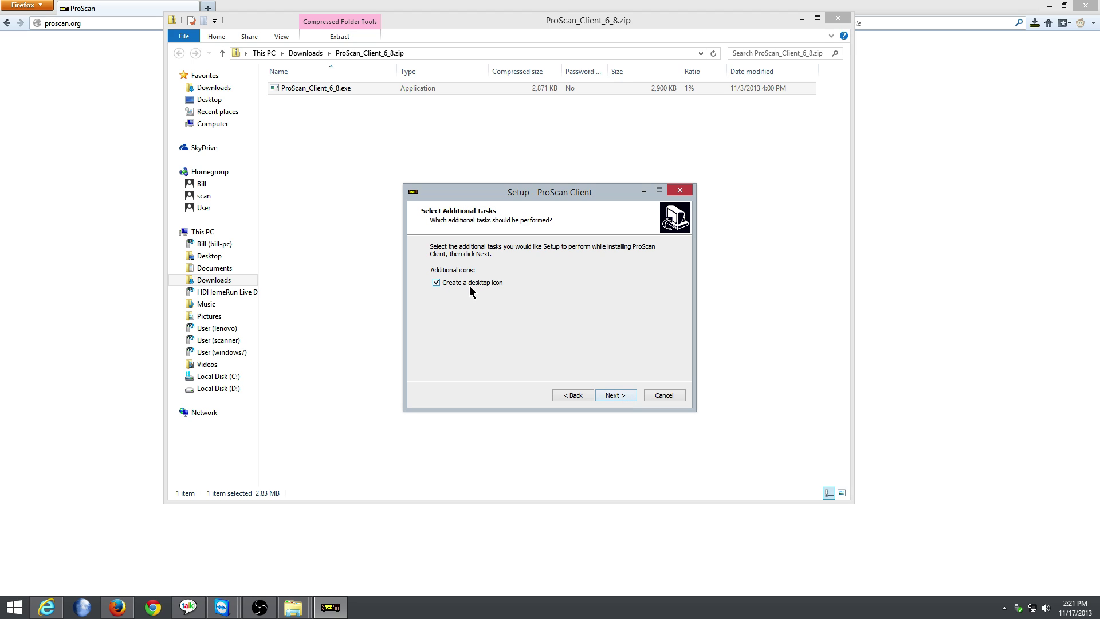
left_click(610, 394)
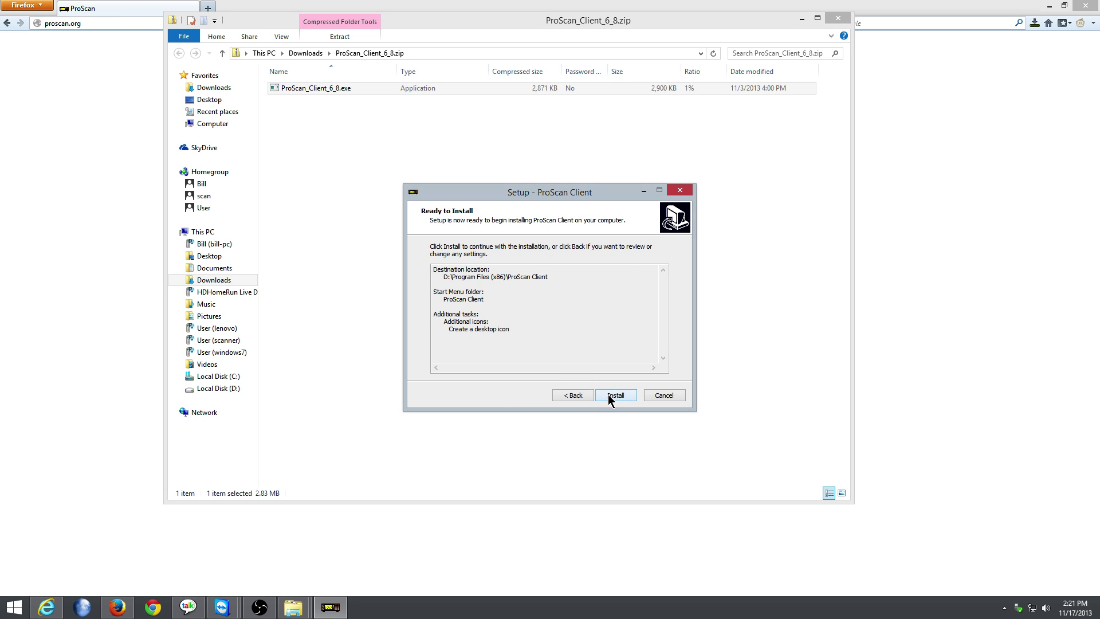
left_click(611, 396)
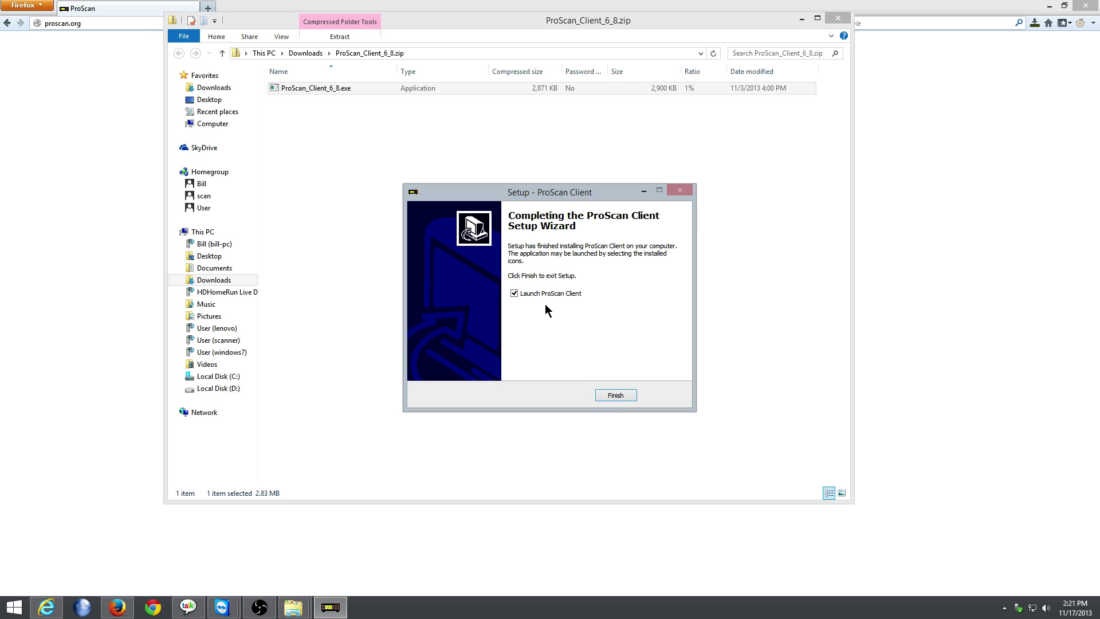
left_click(615, 395)
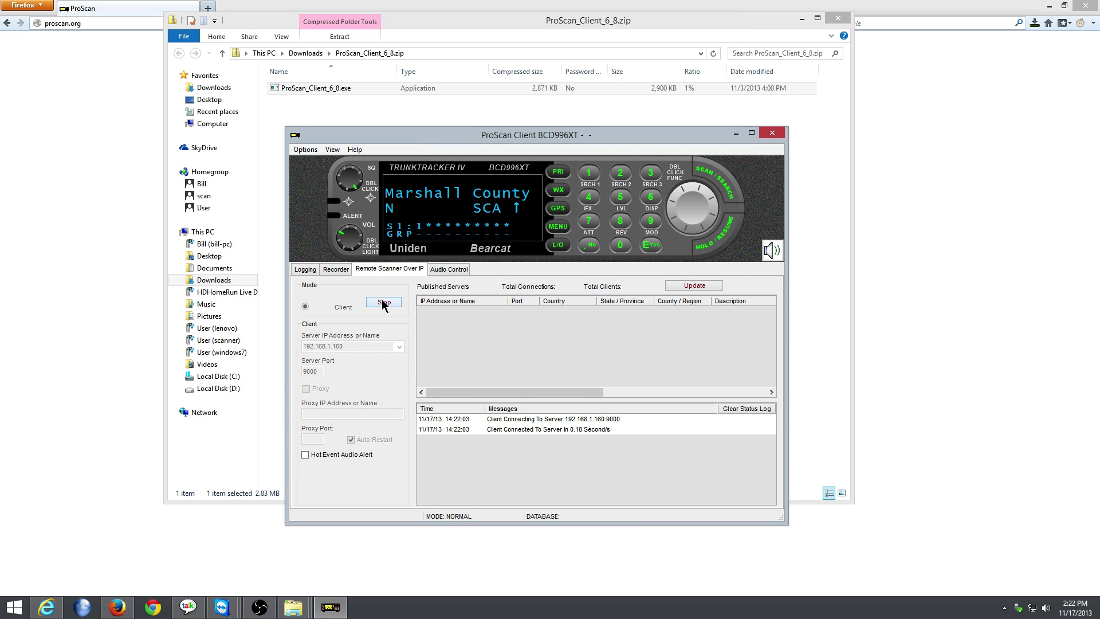
Step: Stop the 192.168.1.160 connection, browse the settings tabs, and maximize on Remote Scanner Over IP
left_click(383, 302)
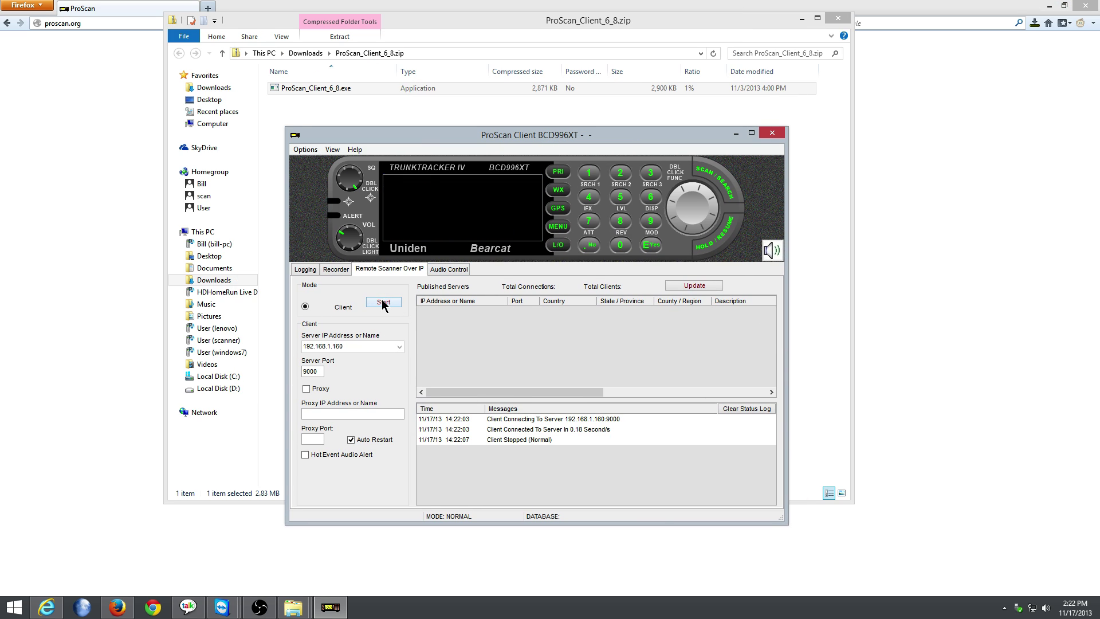
left_click(306, 273)
left_click(340, 273)
left_click(401, 273)
left_click(437, 273)
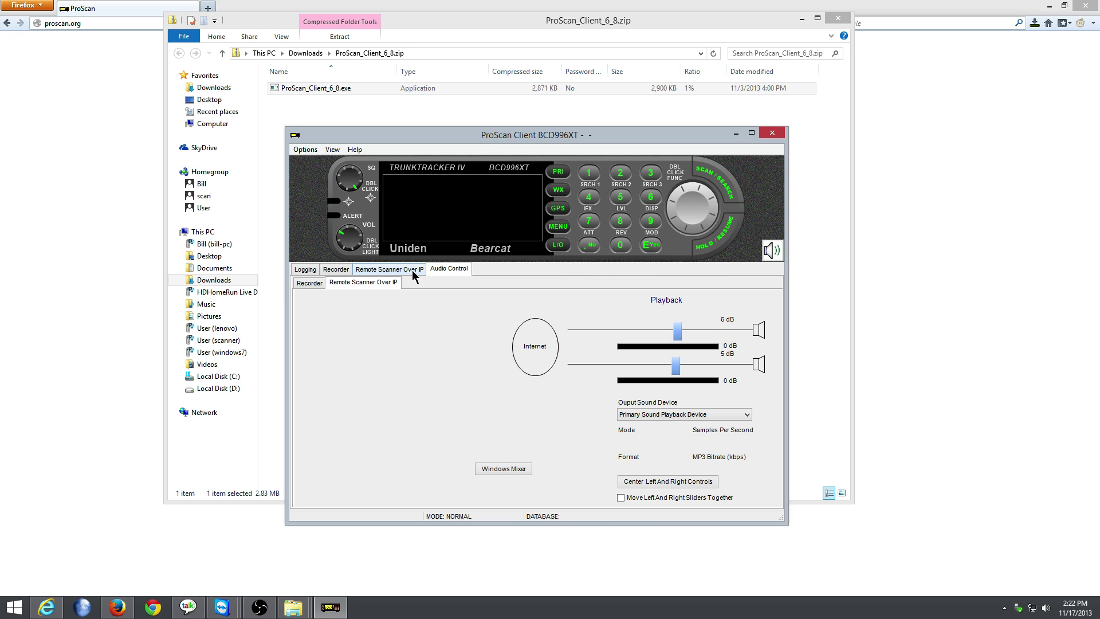
left_click(407, 272)
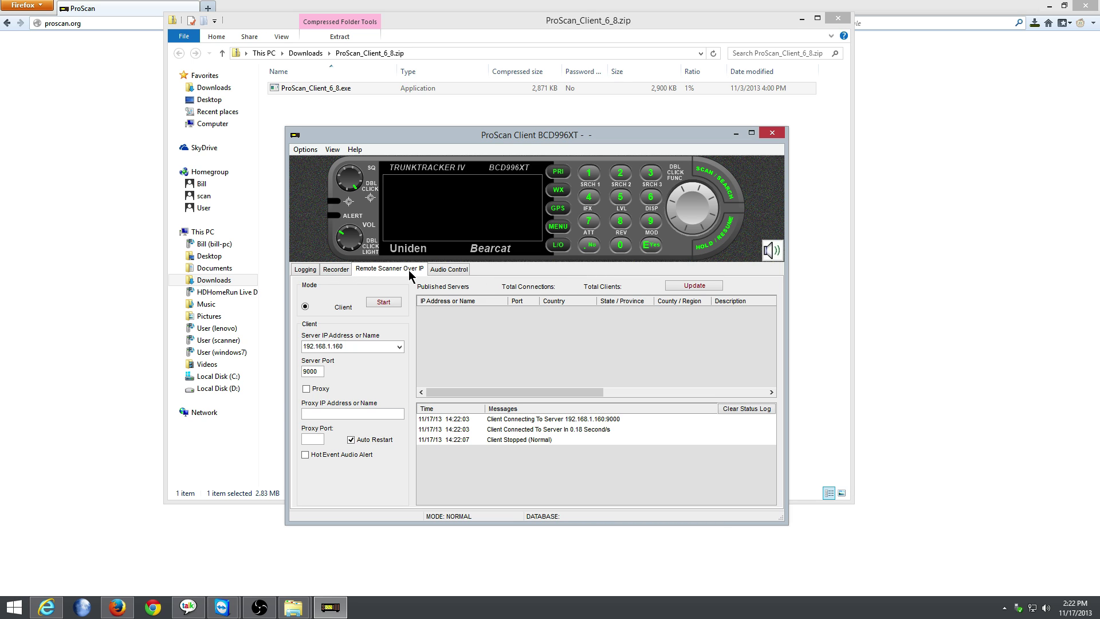
left_click(752, 132)
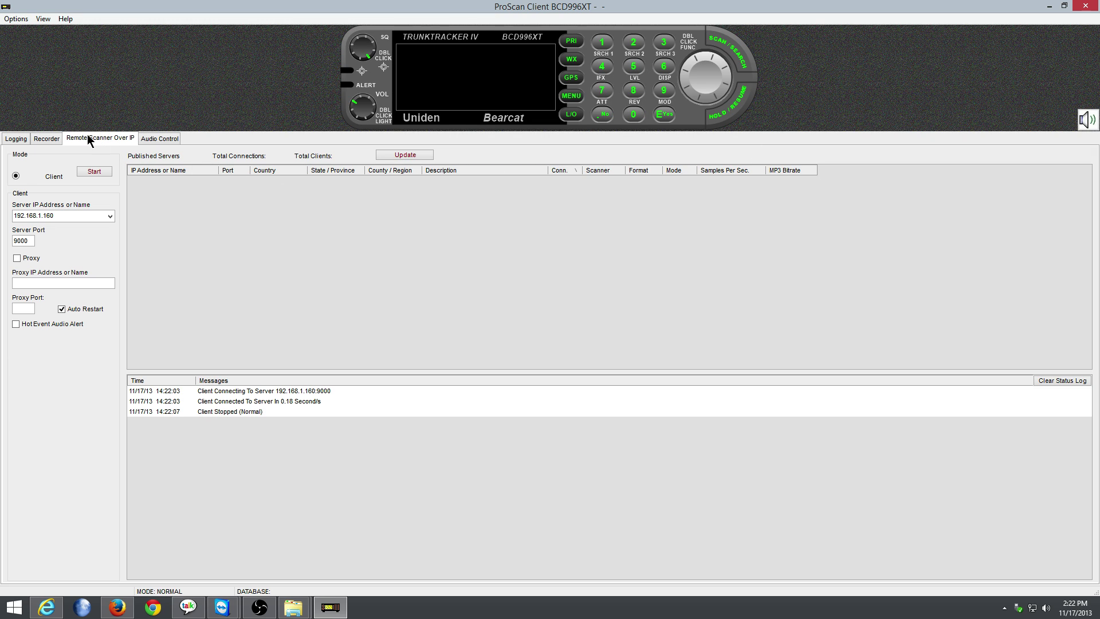
Step: Refresh the published servers list, sort it by Description, and scroll through the servers
left_click(415, 157)
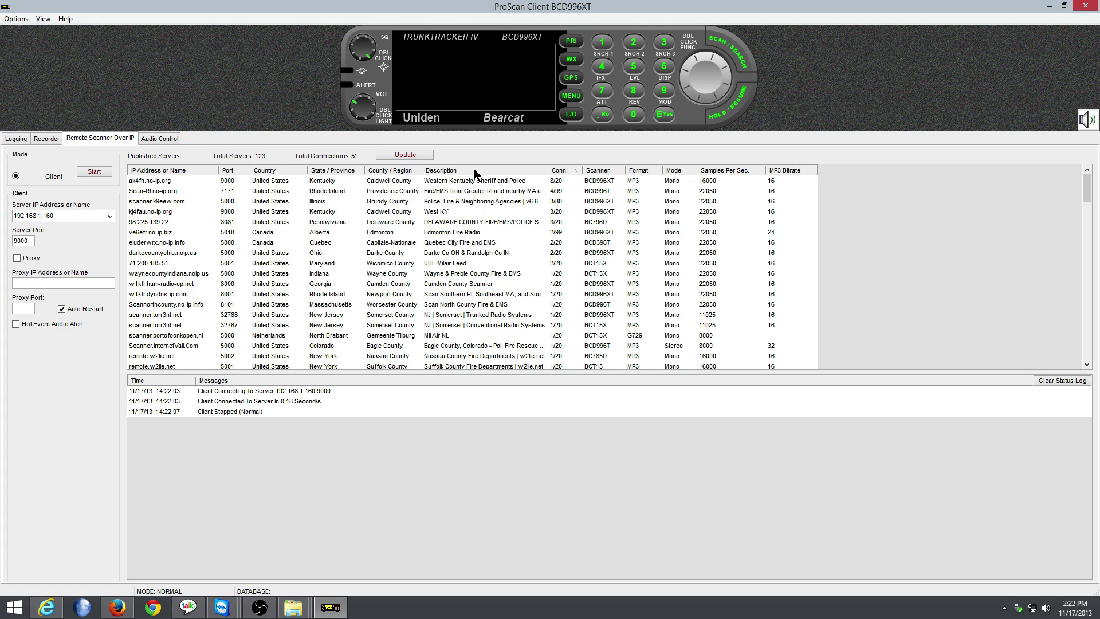
left_click(473, 170)
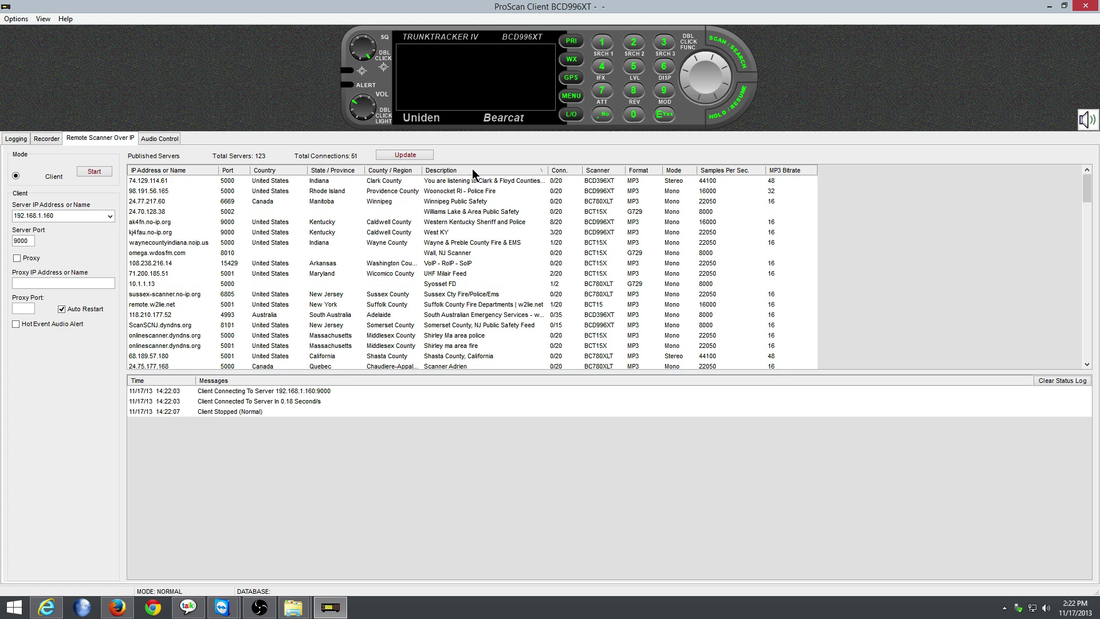
scroll(472, 223, "down", 15)
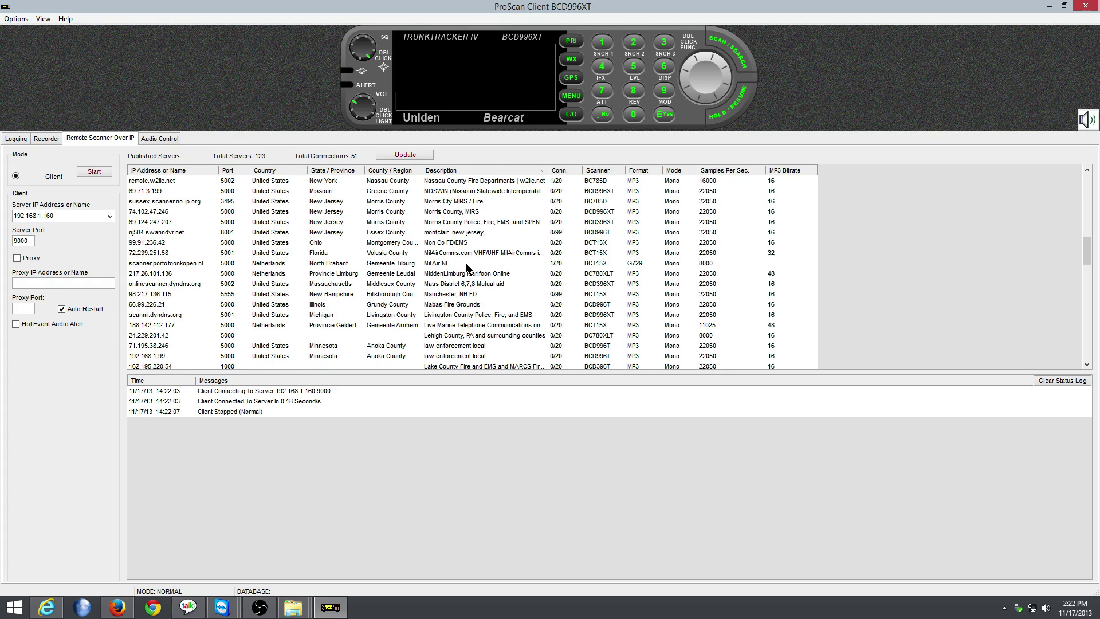
scroll(440, 316, "down", 15)
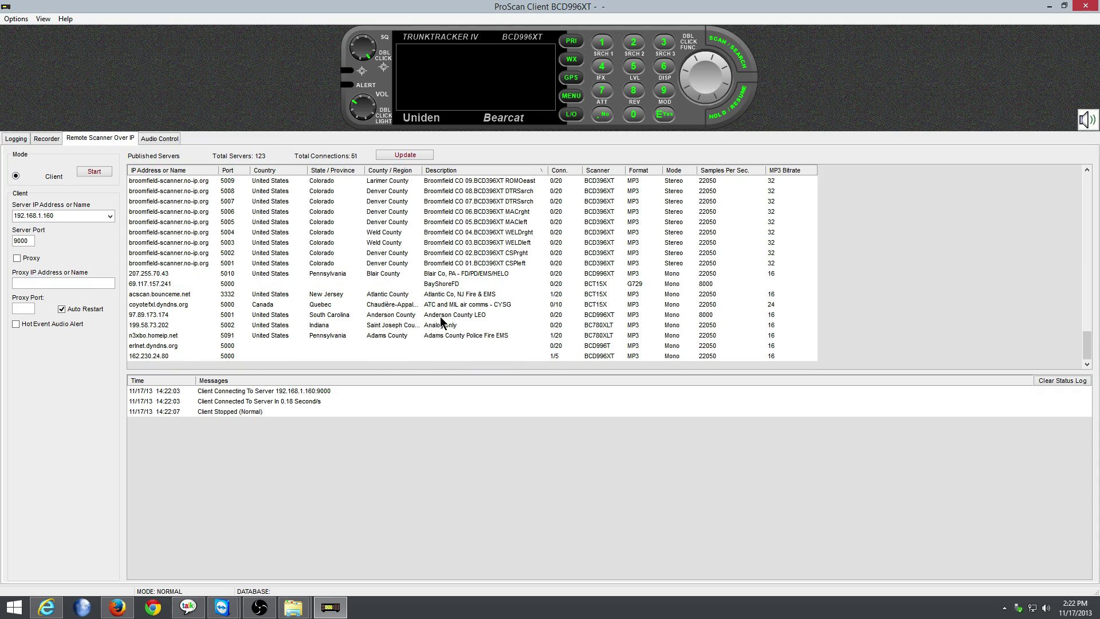
scroll(440, 316, "up", 10)
scroll(440, 316, "down", 10)
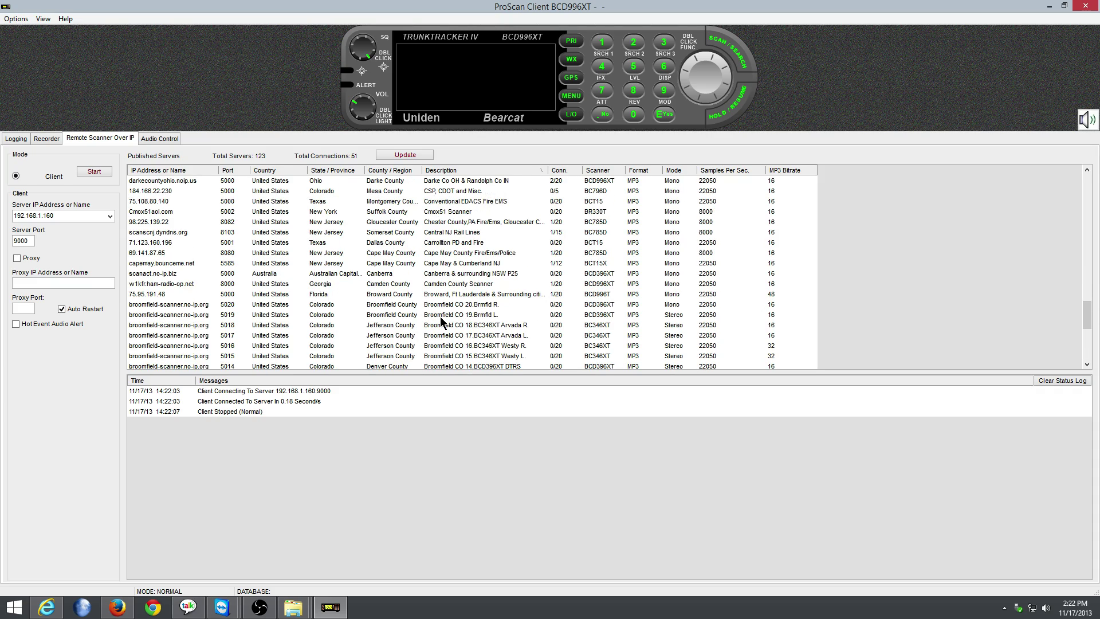
scroll(440, 316, "up", 15)
scroll(440, 316, "up", 15)
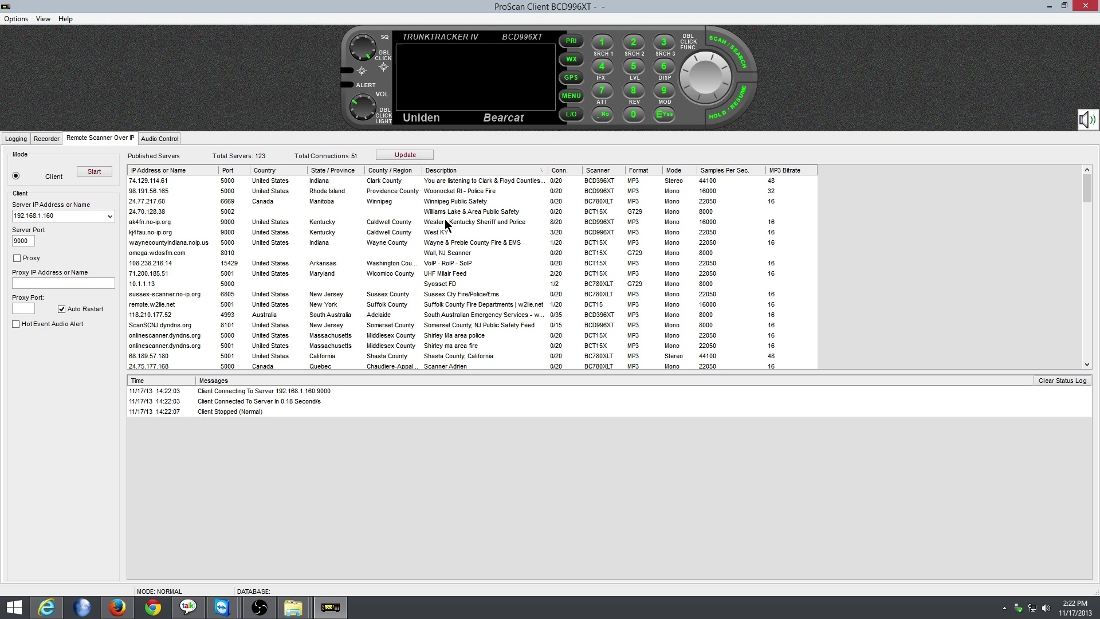
Step: Select Western Kentucky Sheriff and Police, enter 192.168.1.160 as the Server IP, and connect
left_click(445, 224)
double_click(84, 216)
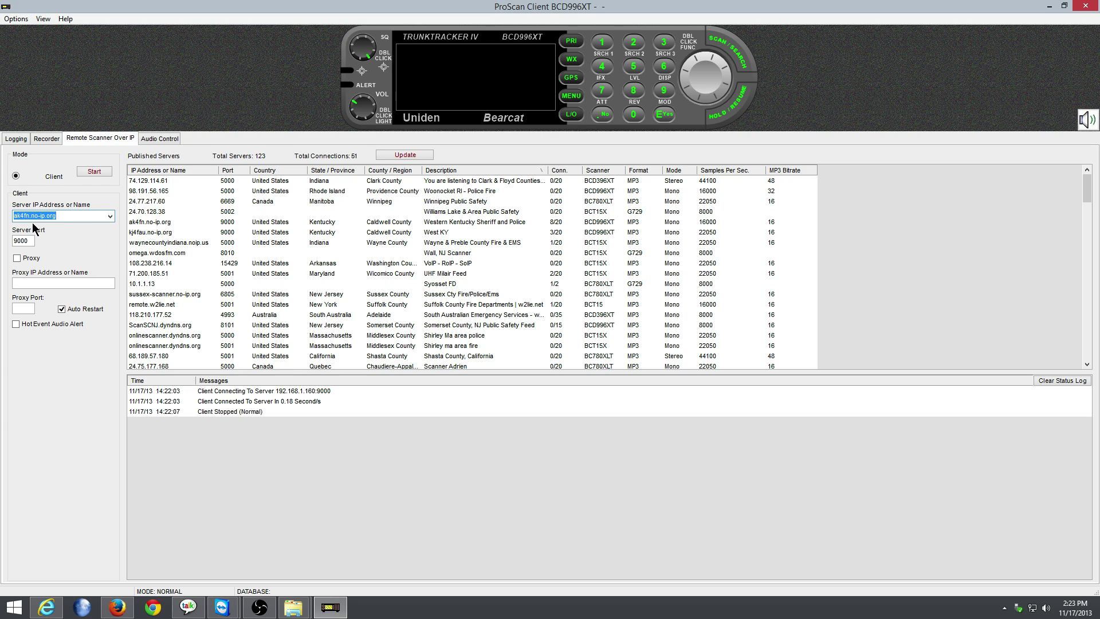
type("192.168.1.160")
left_click(101, 171)
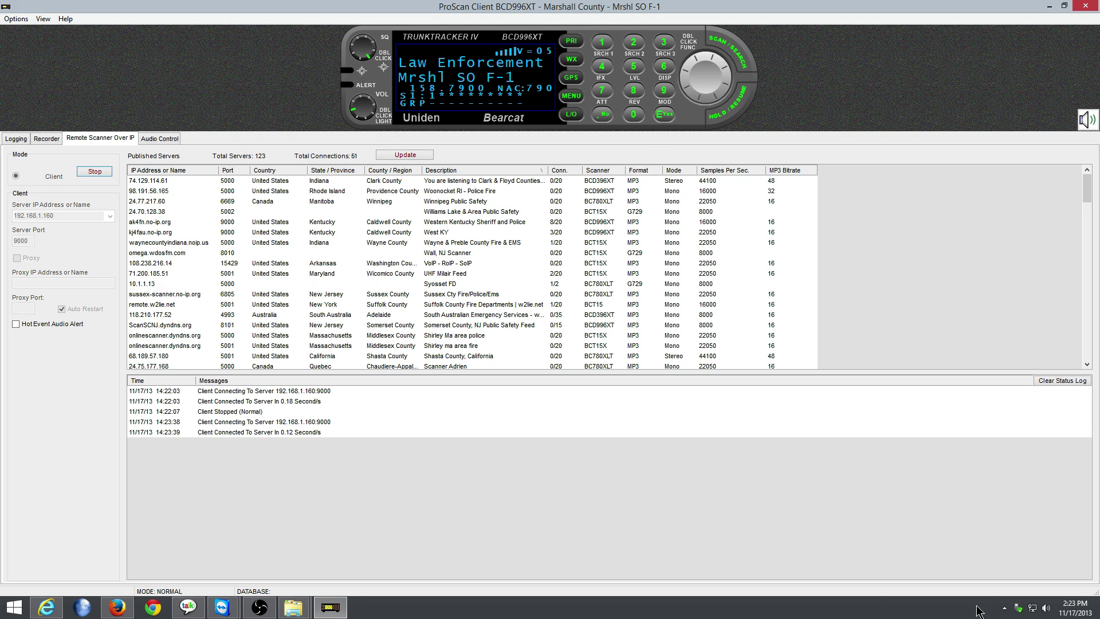
Step: Lower ProScan Client's volume to 25 in the Windows Volume Mixer
left_click(1047, 607)
left_click(1046, 575)
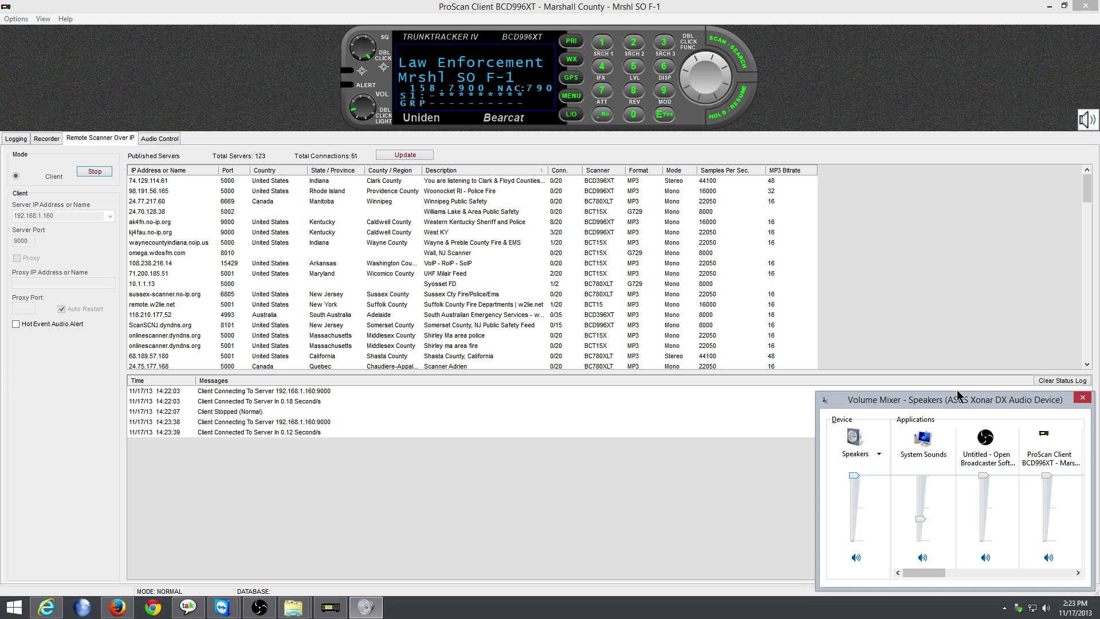
left_click_drag(1048, 476, 1039, 514)
Step: Set both Audio Control playback sliders to -9 dB, then return to the server list
left_click(610, 473)
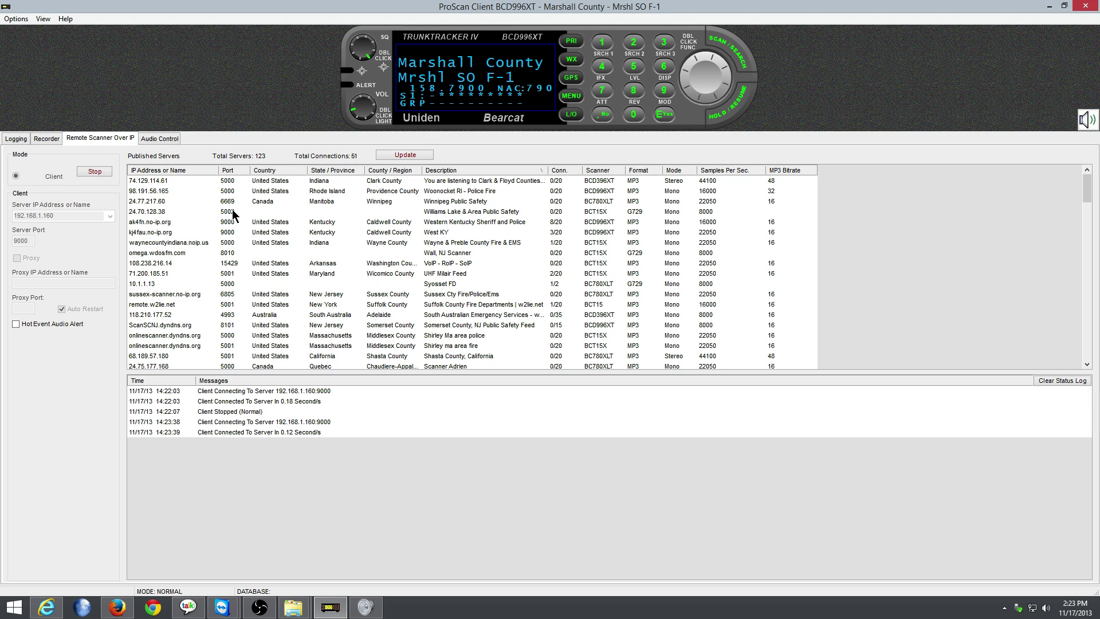
left_click(159, 138)
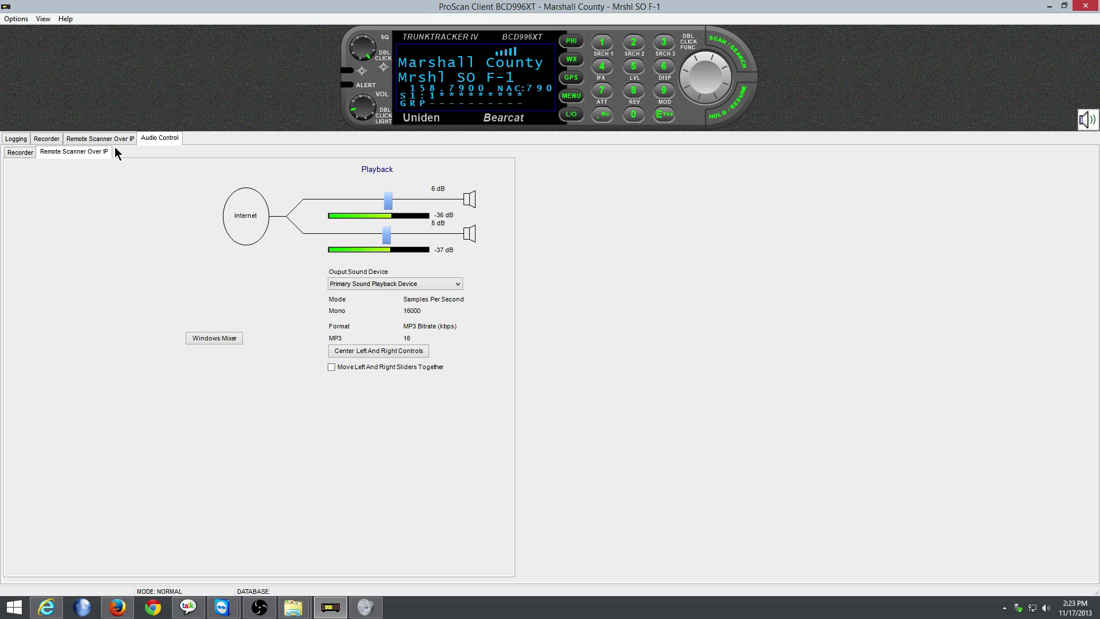
left_click(129, 140)
left_click(150, 140)
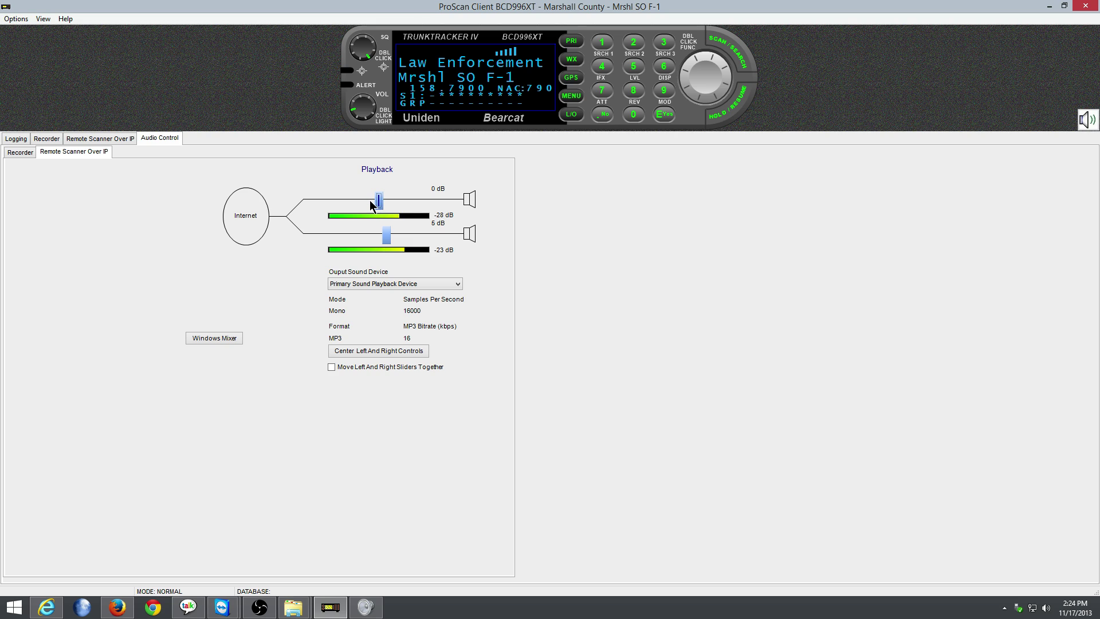
left_click_drag(370, 201, 364, 205)
left_click_drag(387, 235, 364, 235)
left_click(100, 138)
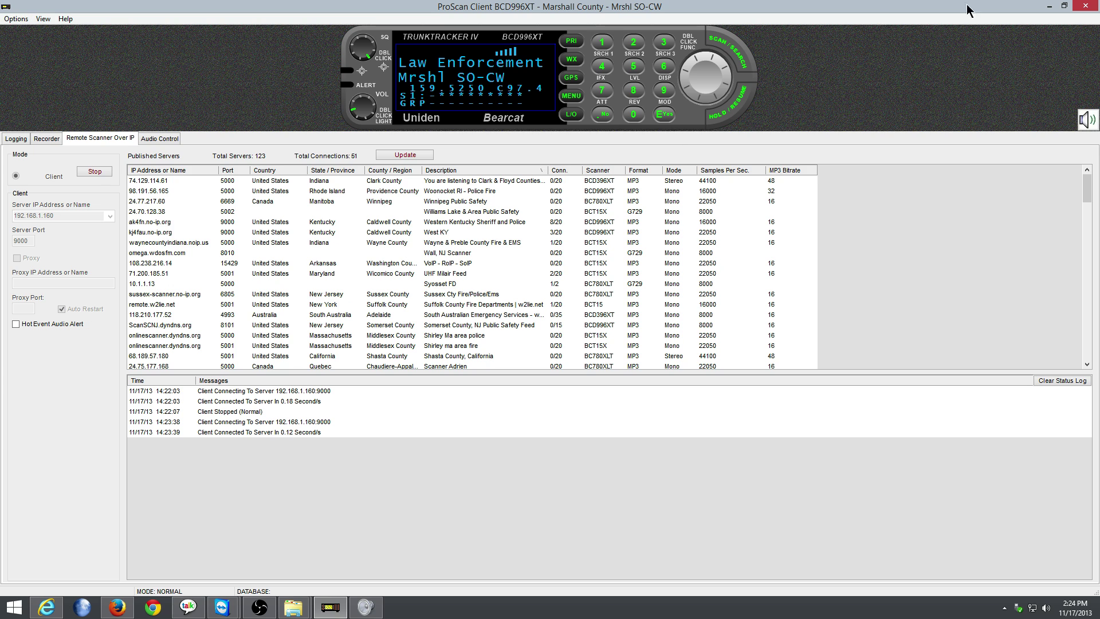
Step: Close ProScan Client and search the Start screen for 'pro'
left_click(1086, 6)
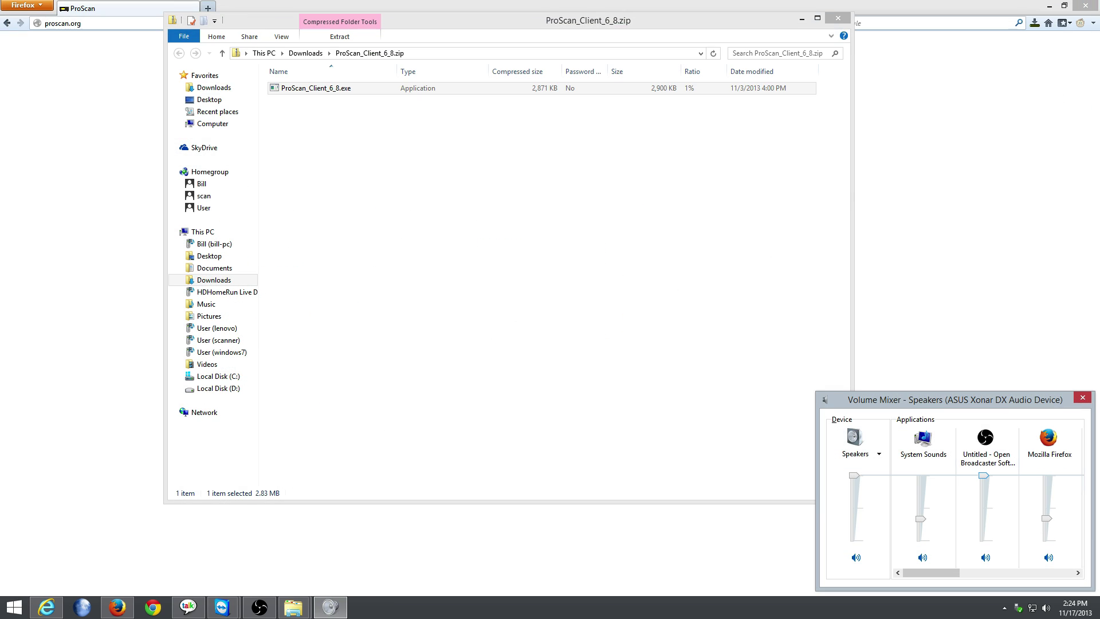
left_click(14, 607)
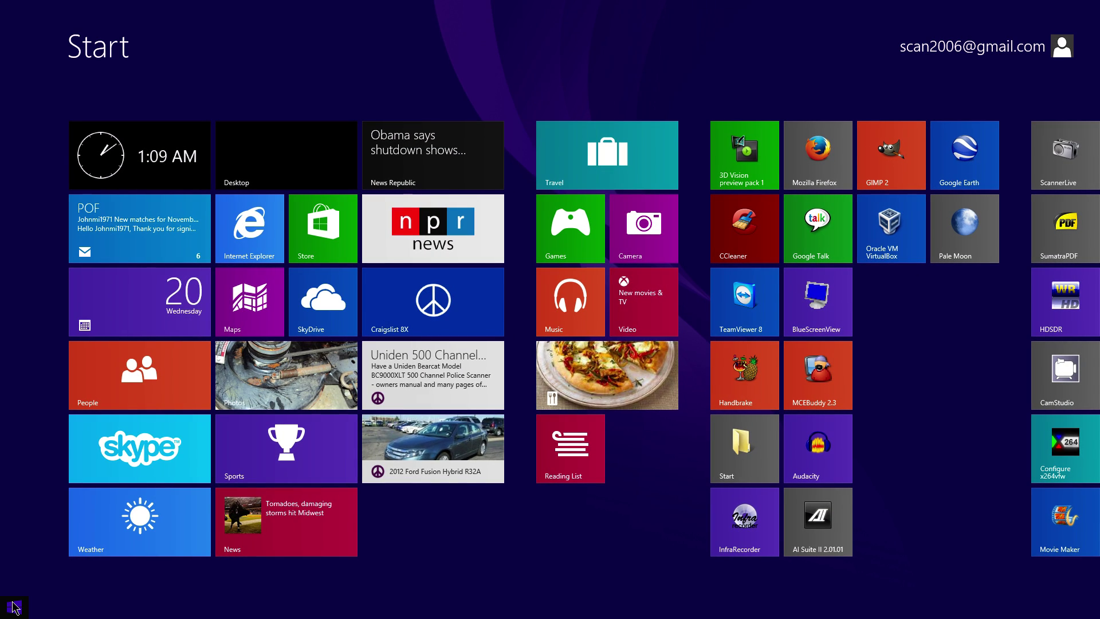
type("proScan Client")
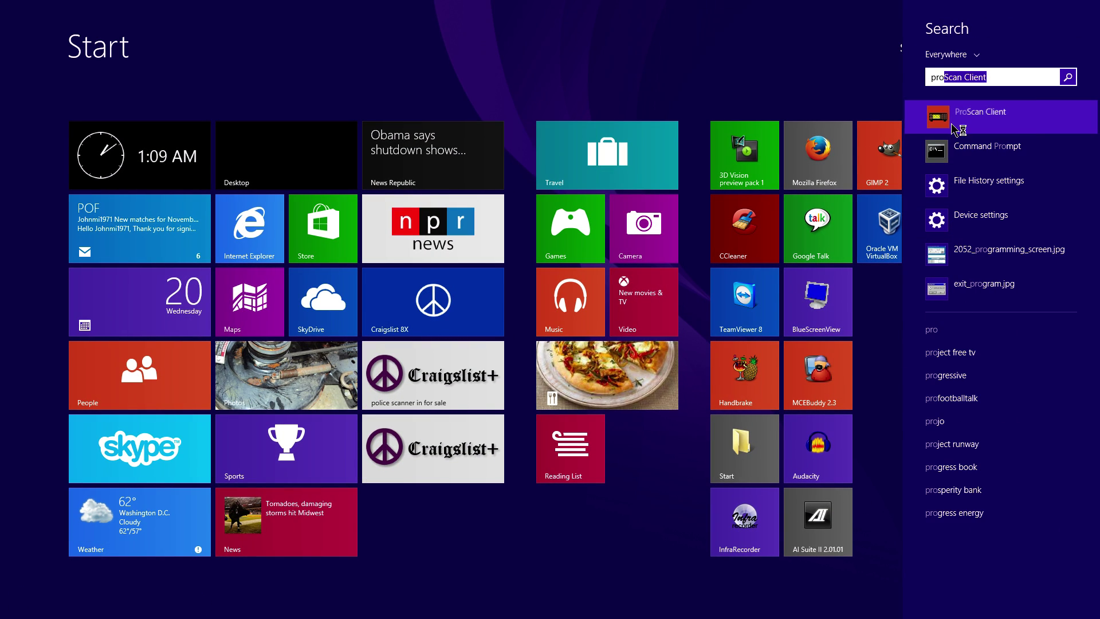
Step: Launch ProScan Client from the Start screen search results
left_click(977, 113)
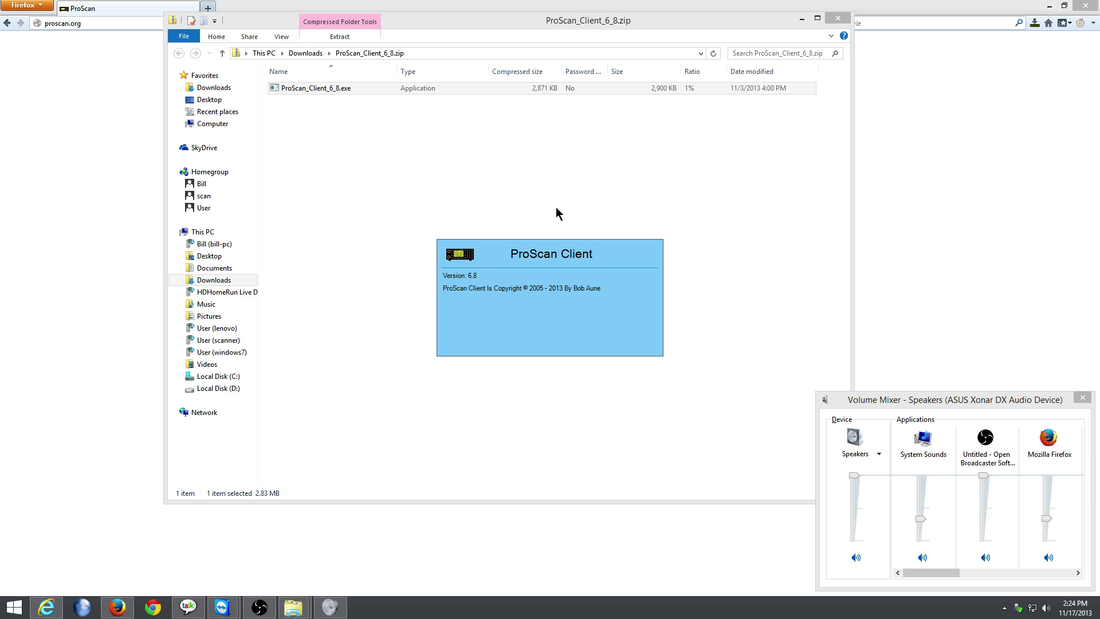